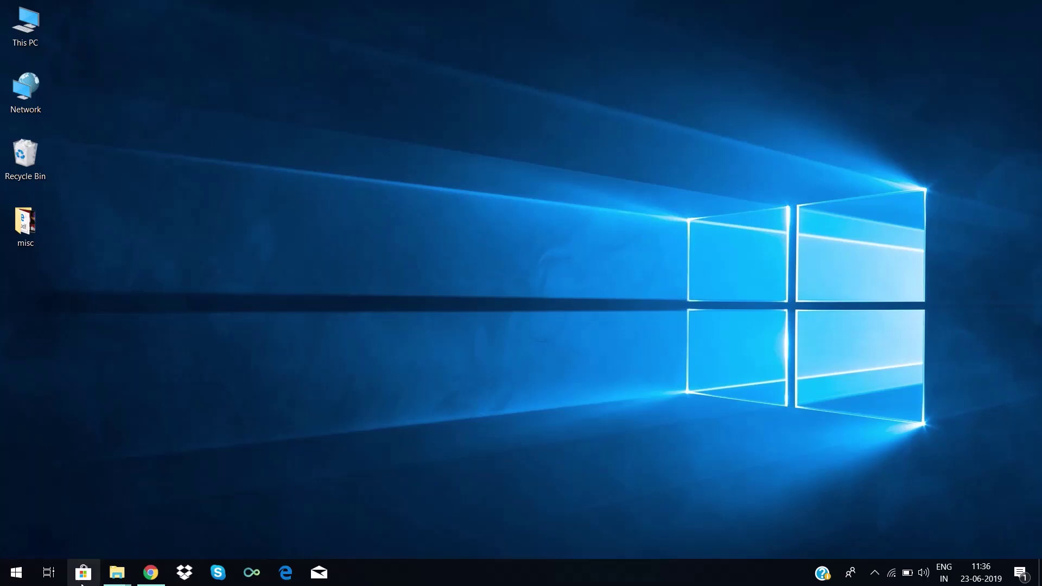
Step: Switch to Chrome, open the "Installing Python 3" blog post and read through its step-by-step Windows installation guide
left_click(150, 576)
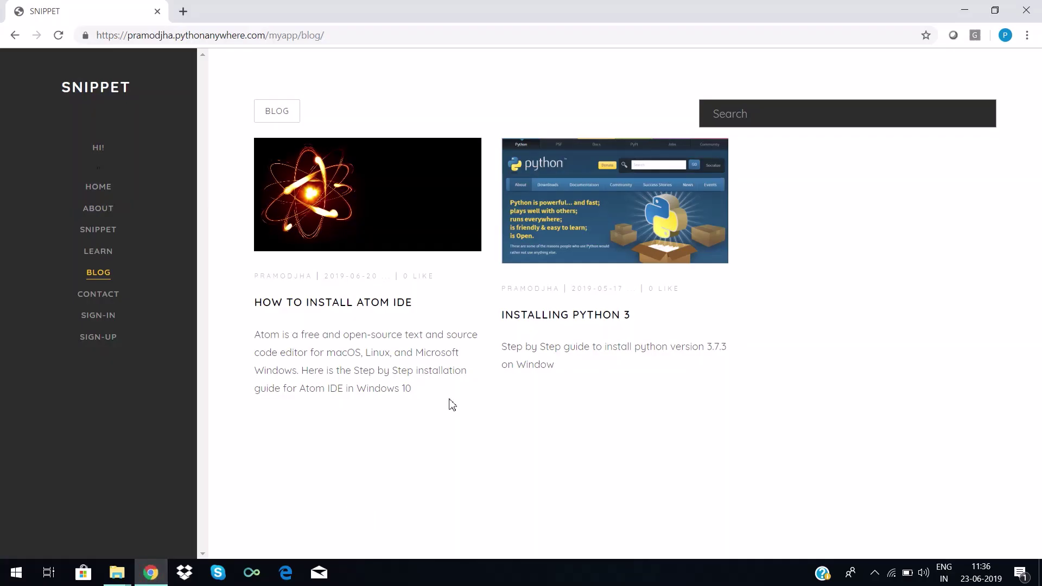
left_click(558, 256)
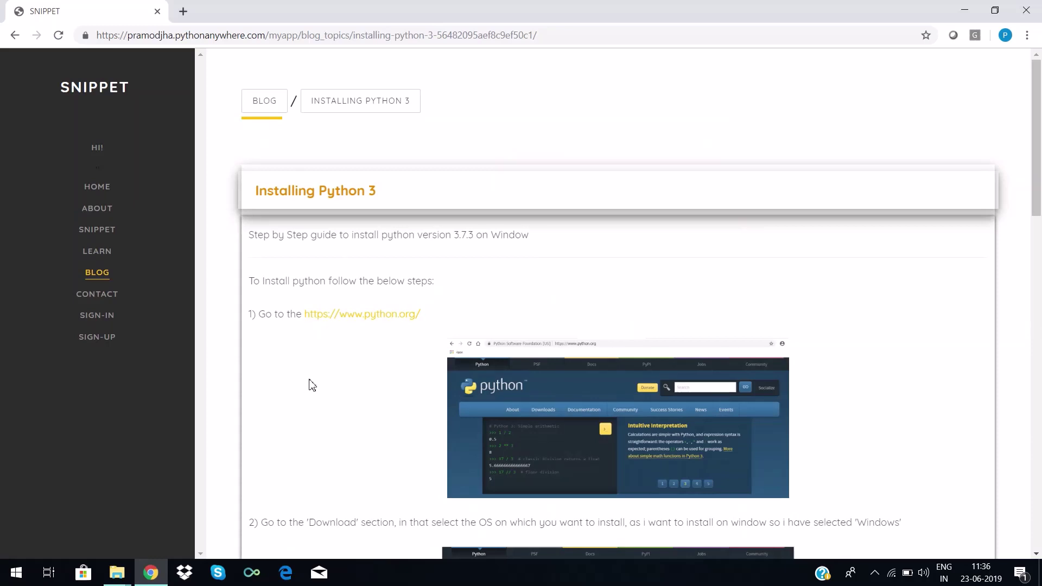
scroll(313, 385, "down", 2)
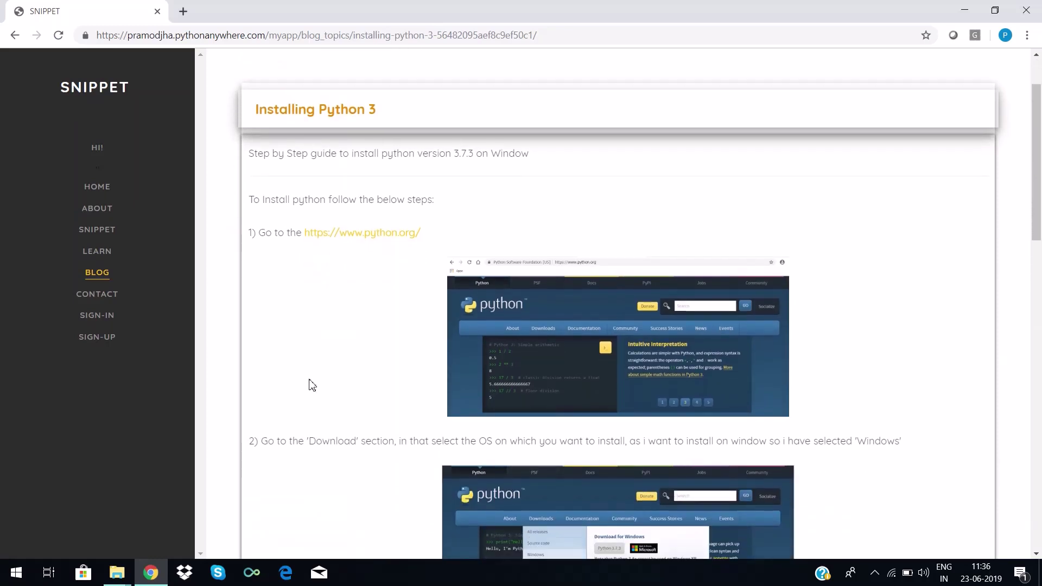
scroll(312, 385, "down", 1)
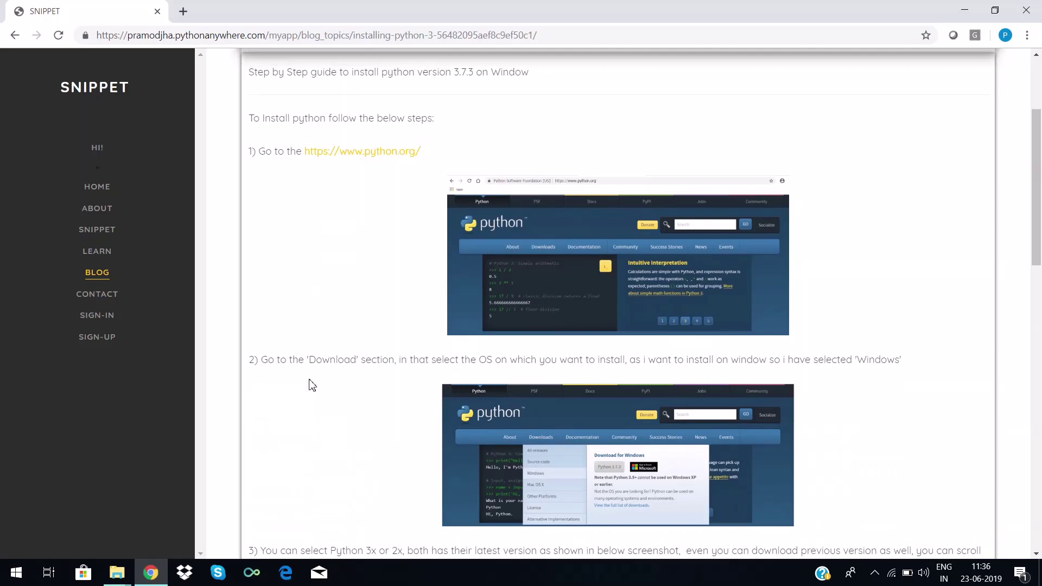
scroll(312, 385, "down", 3)
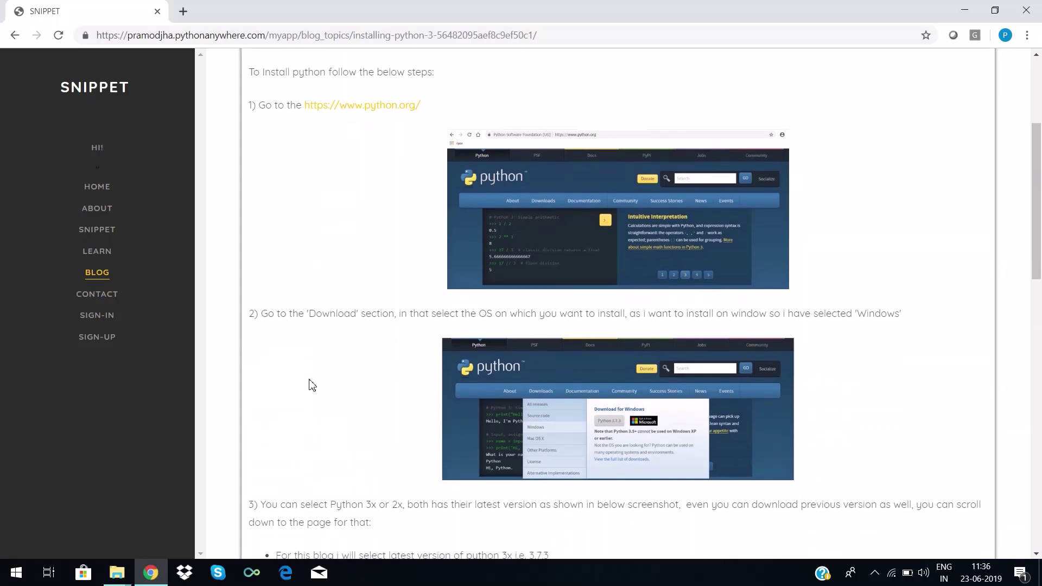
scroll(310, 385, "down", 1)
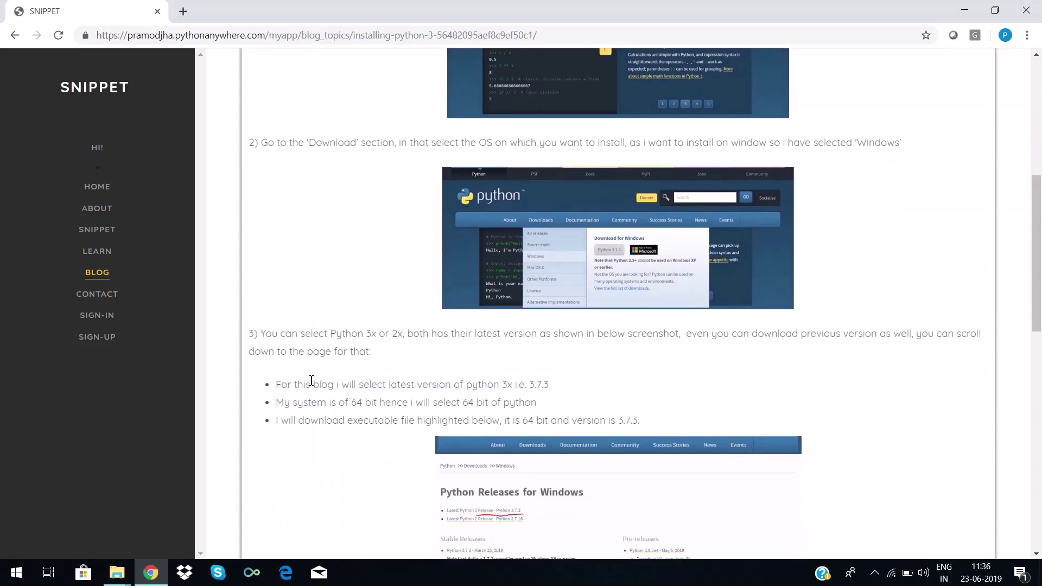
scroll(312, 380, "down", 4)
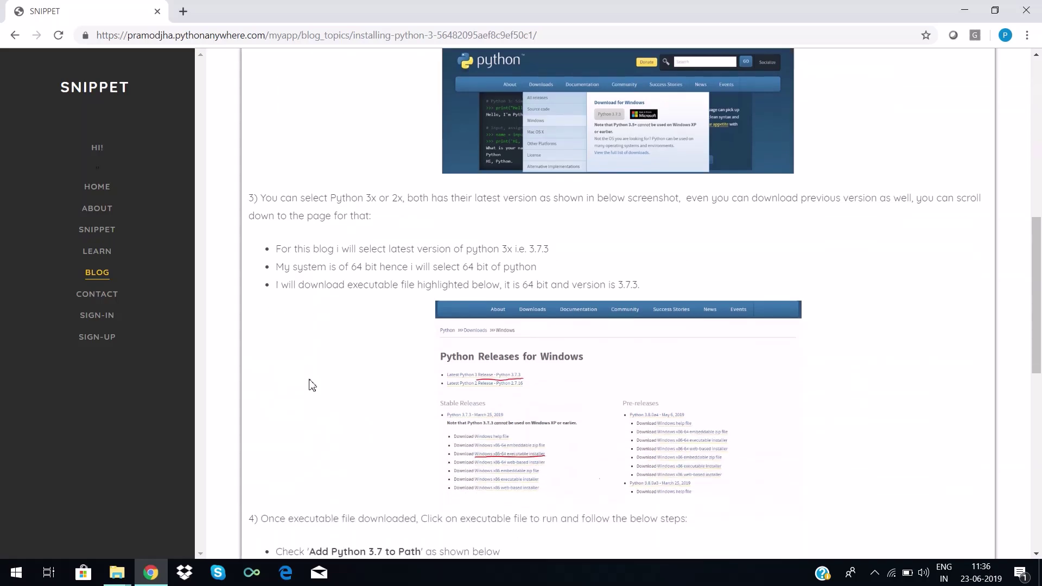
scroll(312, 385, "down", 1)
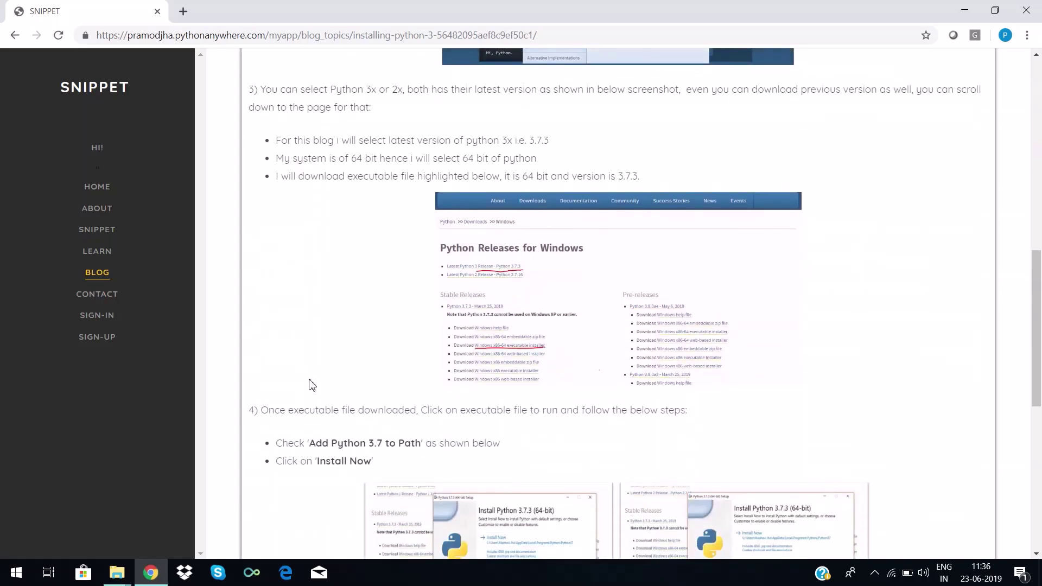
scroll(313, 385, "down", 1)
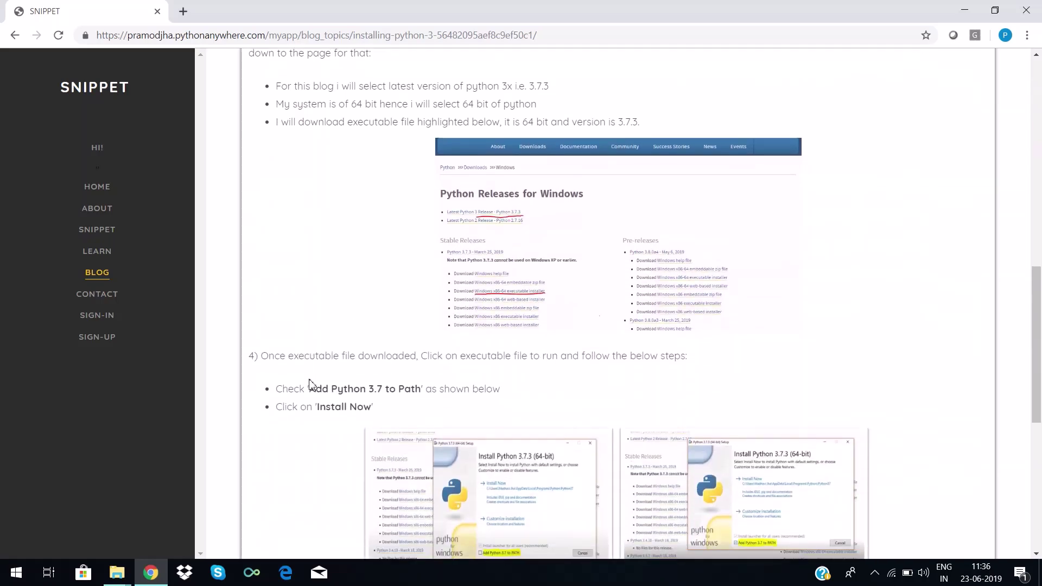
scroll(312, 384, "down", 3)
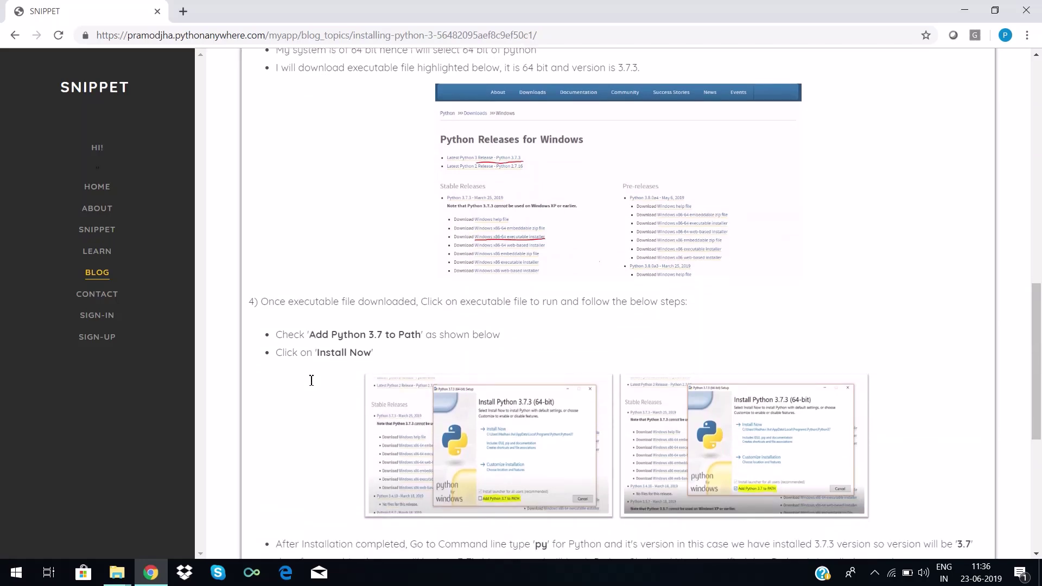
scroll(312, 385, "down", 3)
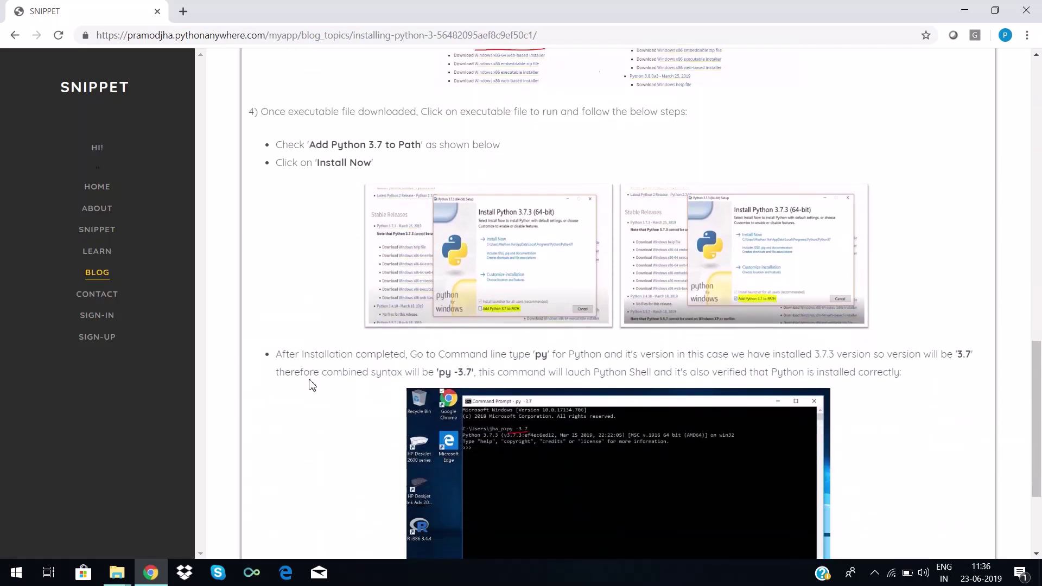
scroll(312, 385, "down", 1)
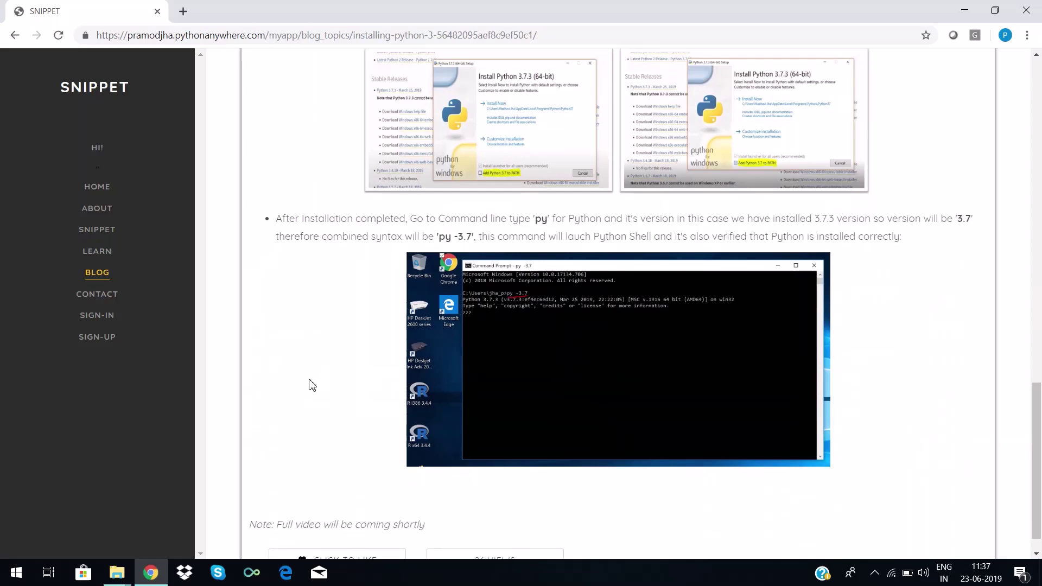
scroll(312, 385, "down", 1)
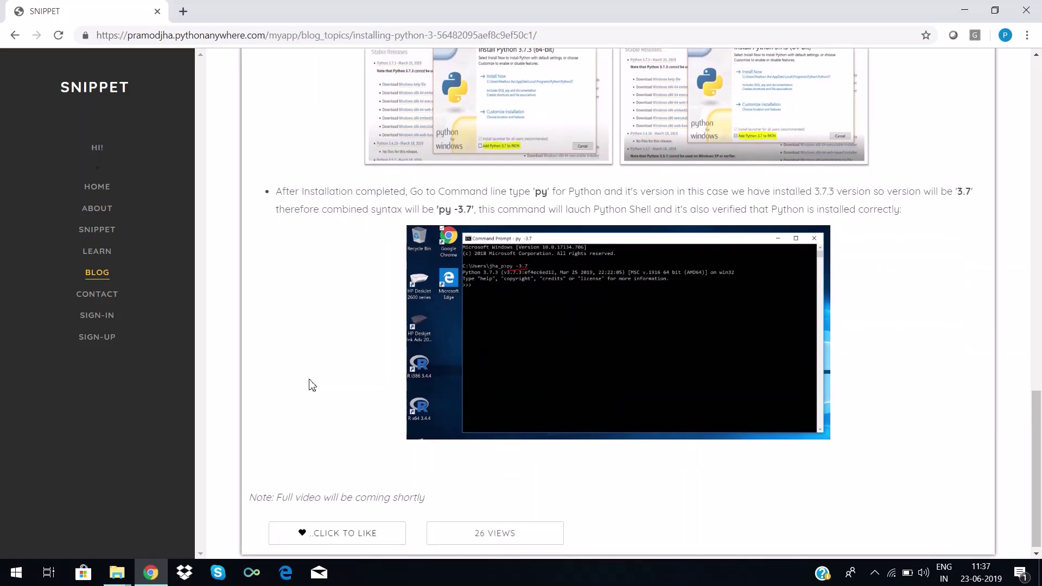
scroll(312, 385, "up", 2)
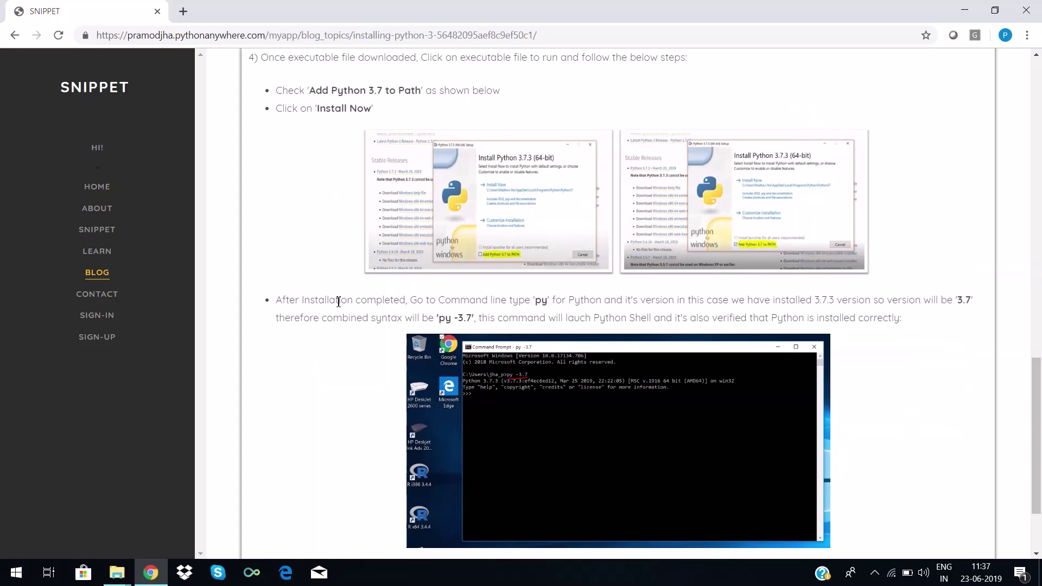
scroll(338, 302, "up", 9)
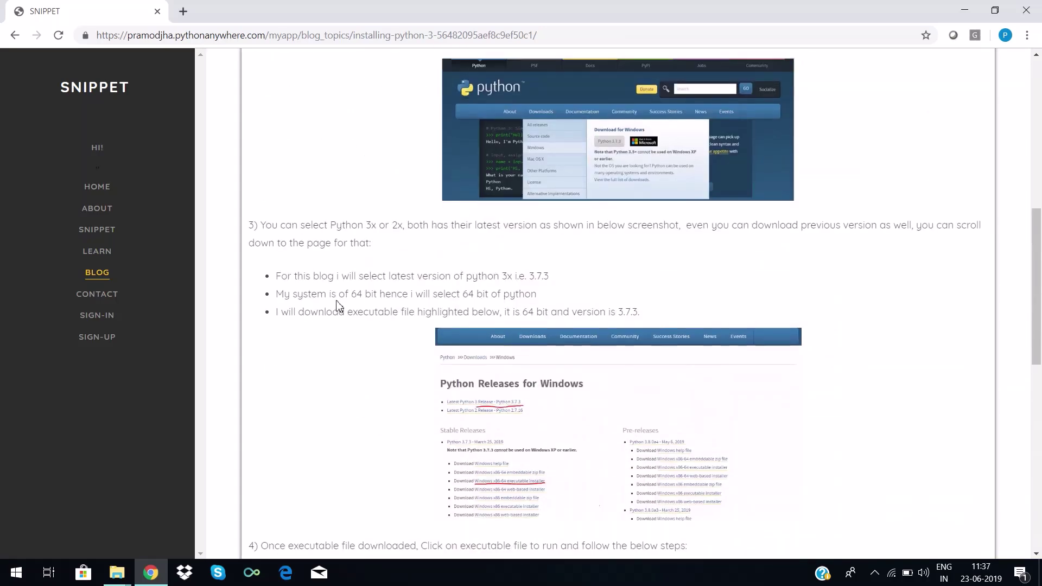
scroll(339, 304, "up", 7)
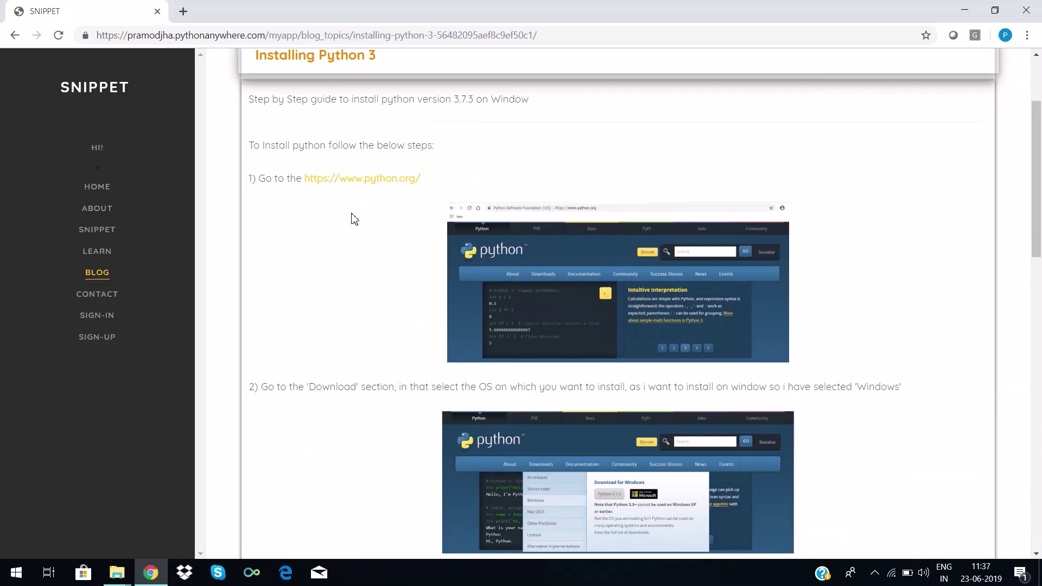
Step: Follow the blog post's link to python.org and open the downloads page for Windows releases
left_click(358, 183)
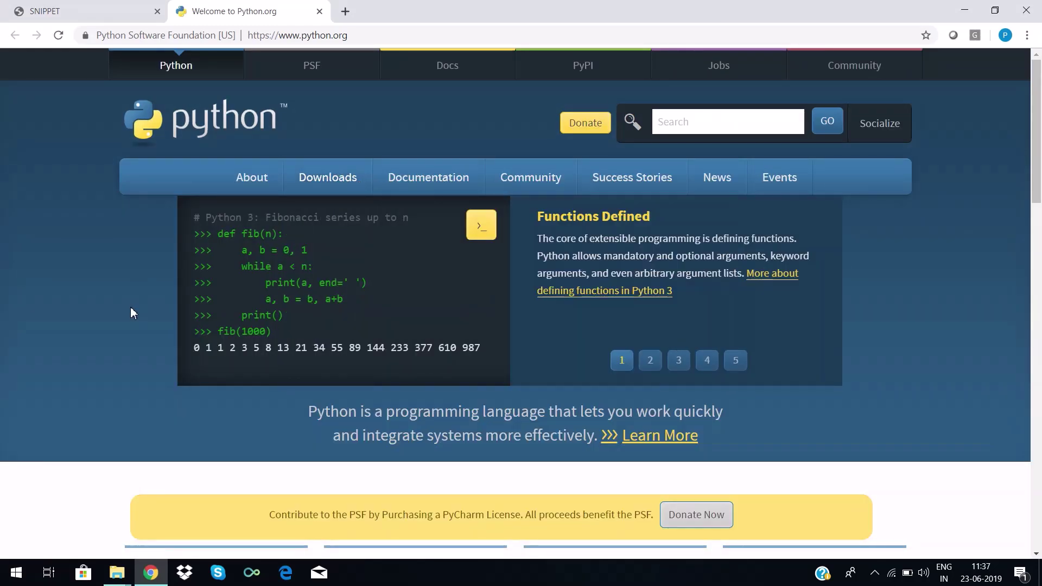
mouse_move(327, 193)
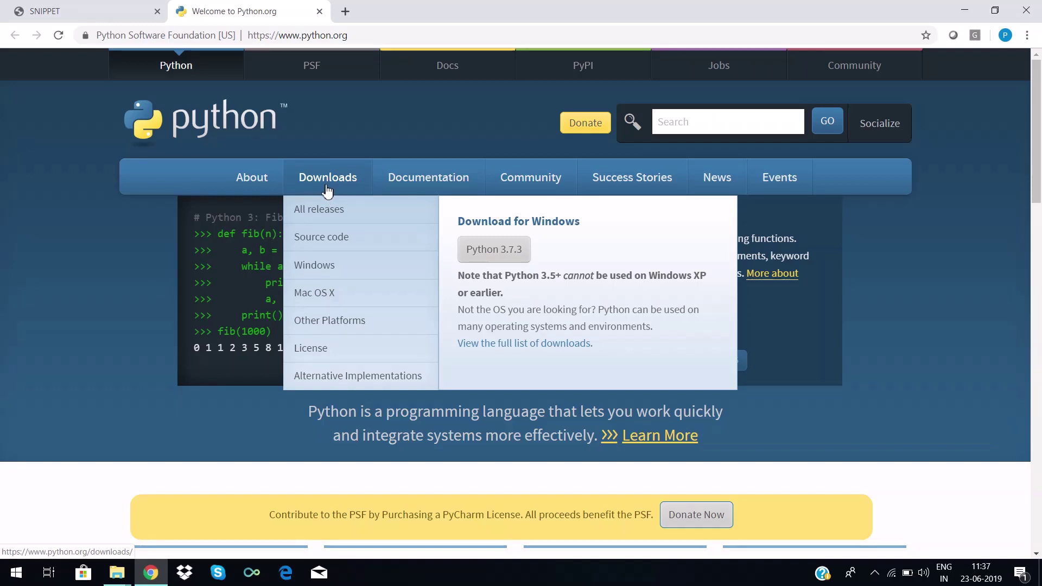
left_click(314, 266)
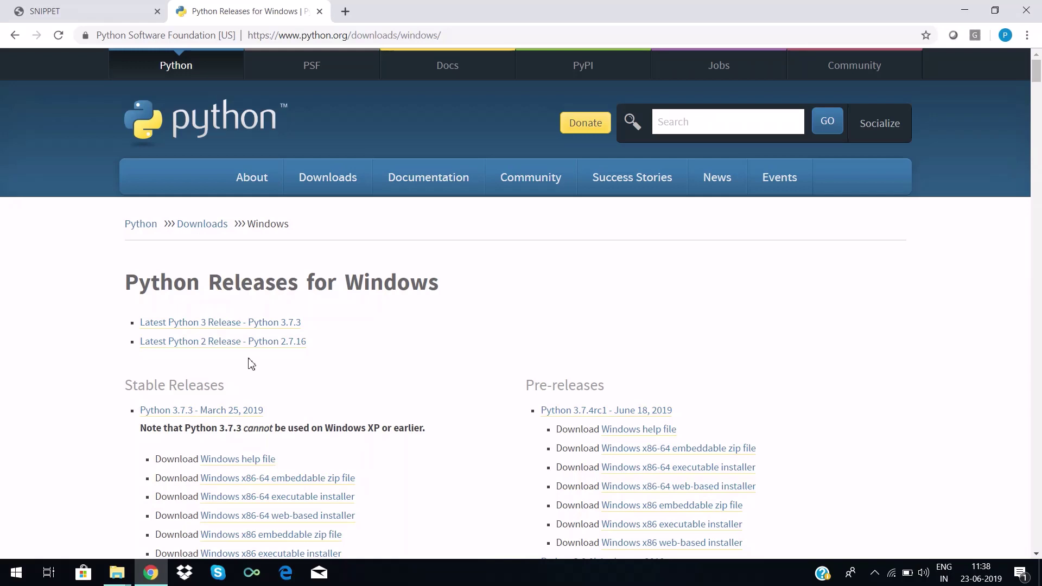
Step: Look through the stable releases and pre-releases listed for Windows, including the older Python versions
scroll(249, 362, "down", 1)
scroll(252, 364, "down", 3)
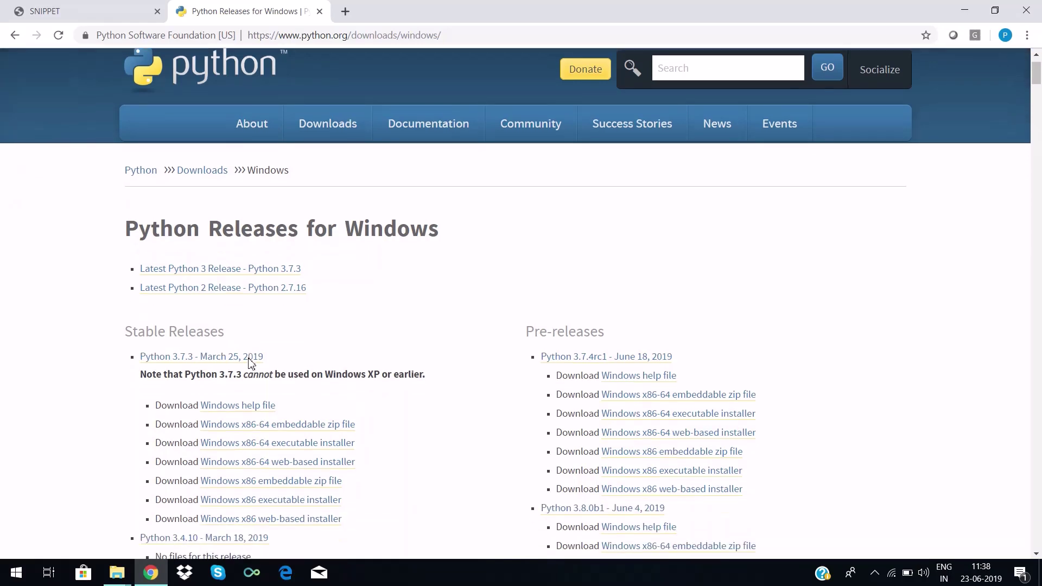
scroll(250, 362, "down", 3)
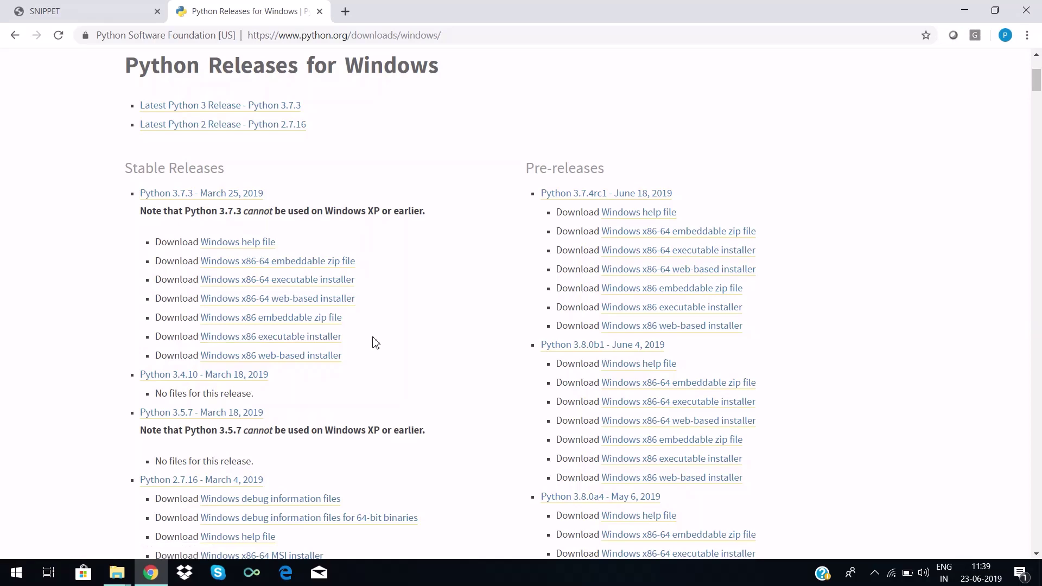
scroll(376, 342, "down", 4)
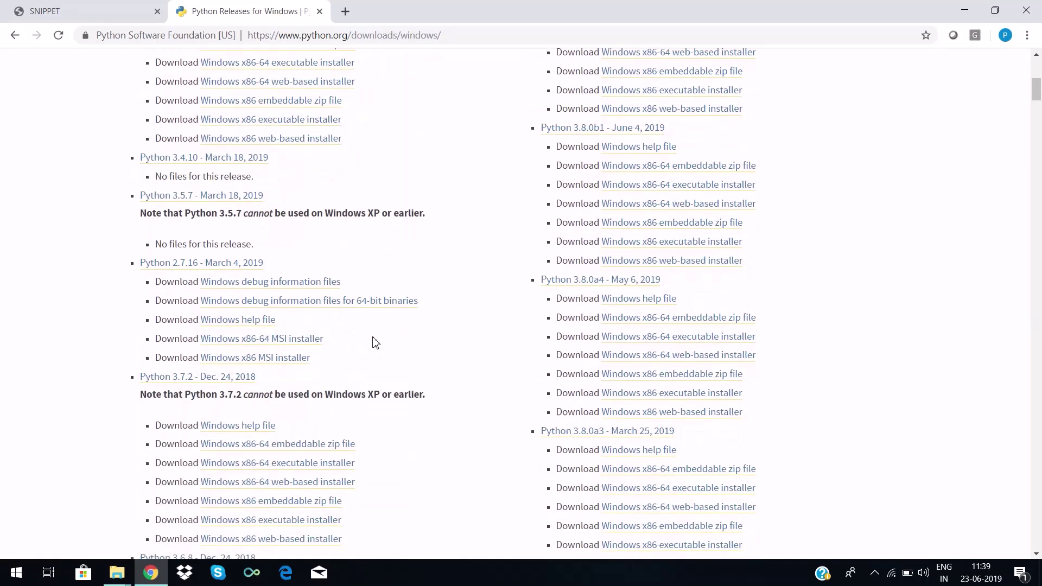
scroll(376, 342, "down", 4)
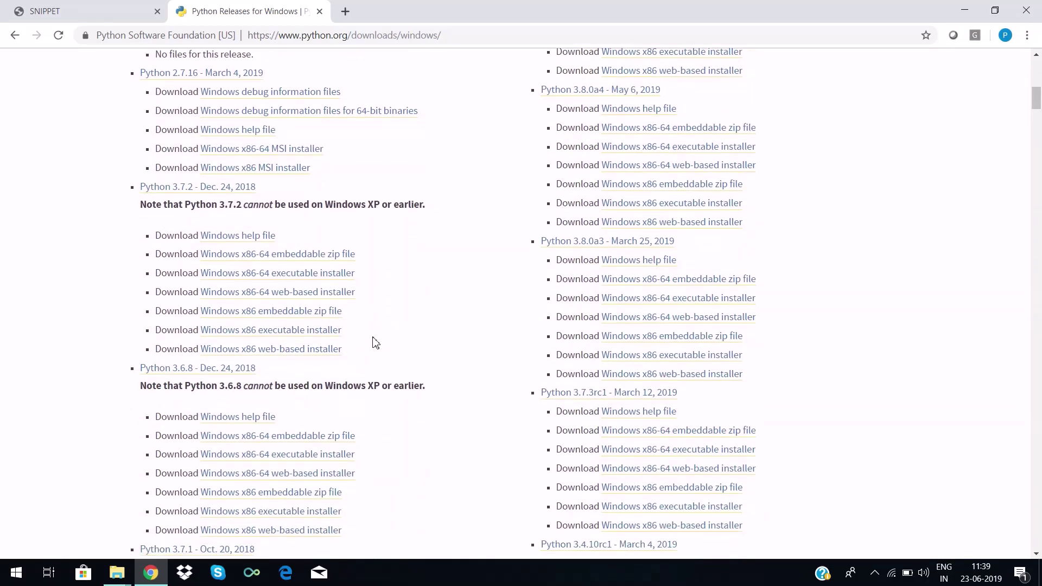
scroll(376, 342, "down", 5)
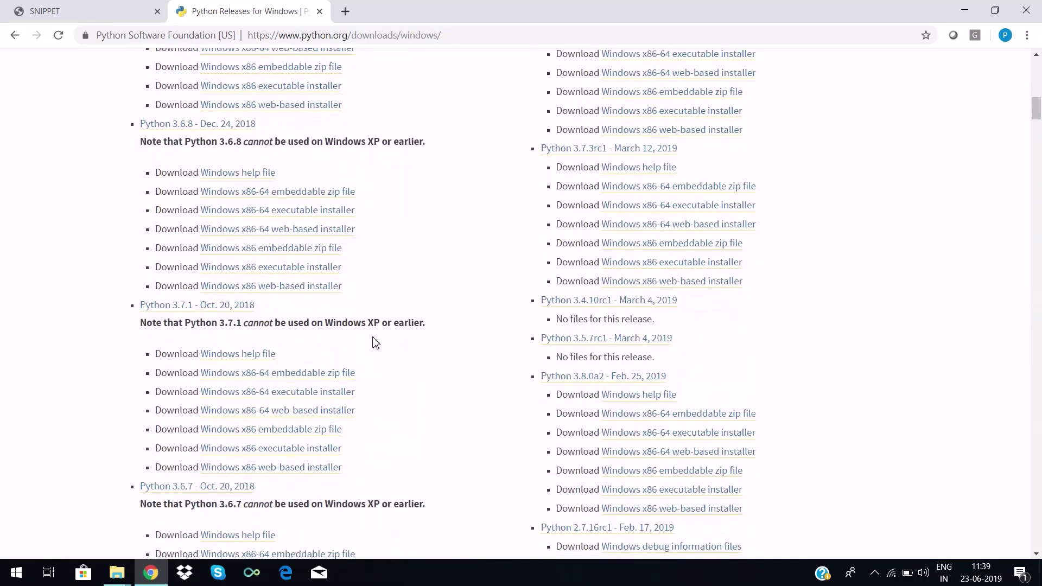
scroll(376, 342, "down", 8)
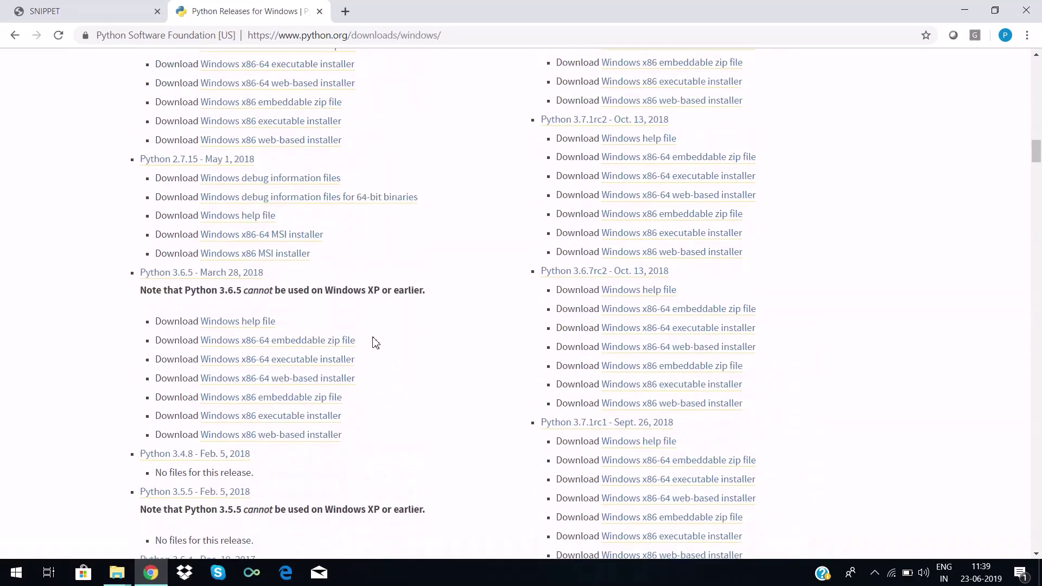
scroll(376, 343, "up", 15)
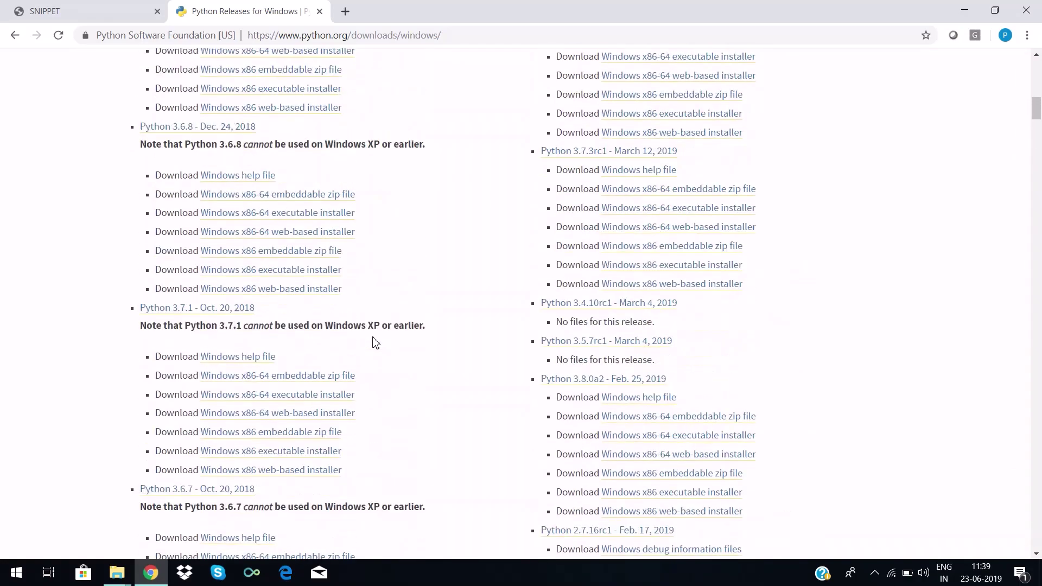
scroll(376, 342, "up", 8)
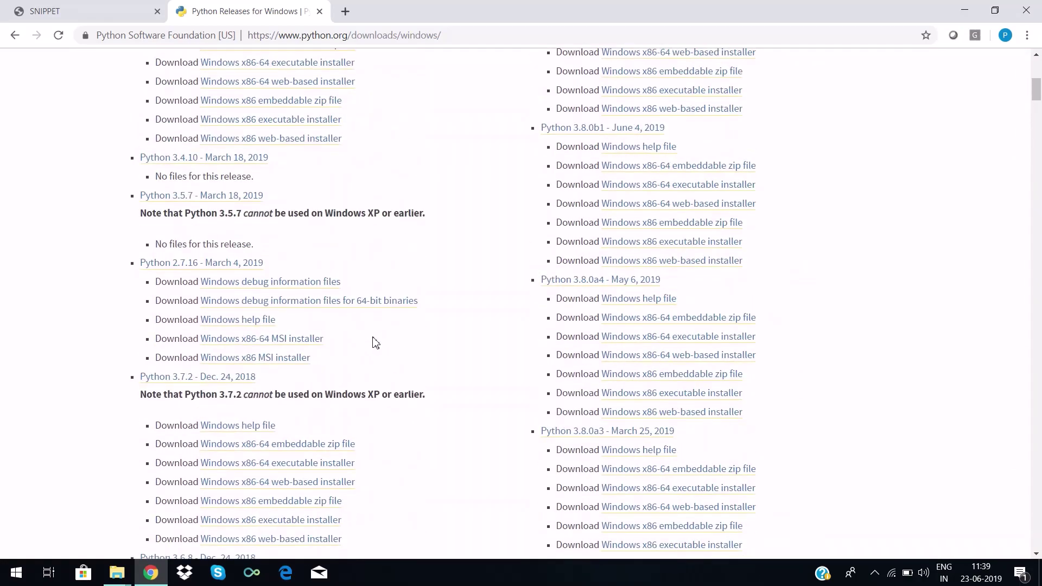
scroll(375, 342, "up", 4)
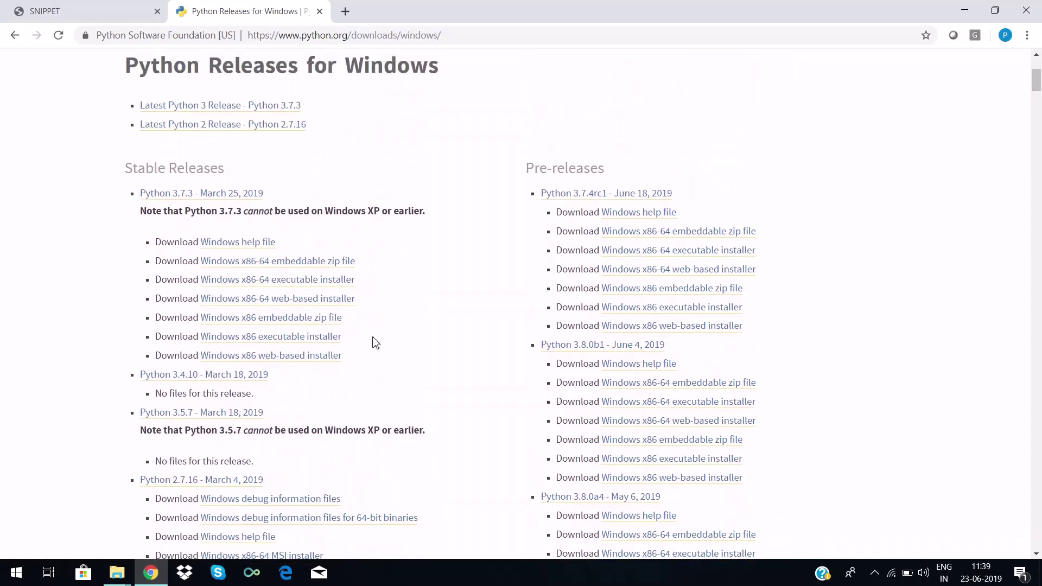
scroll(375, 343, "up", 1)
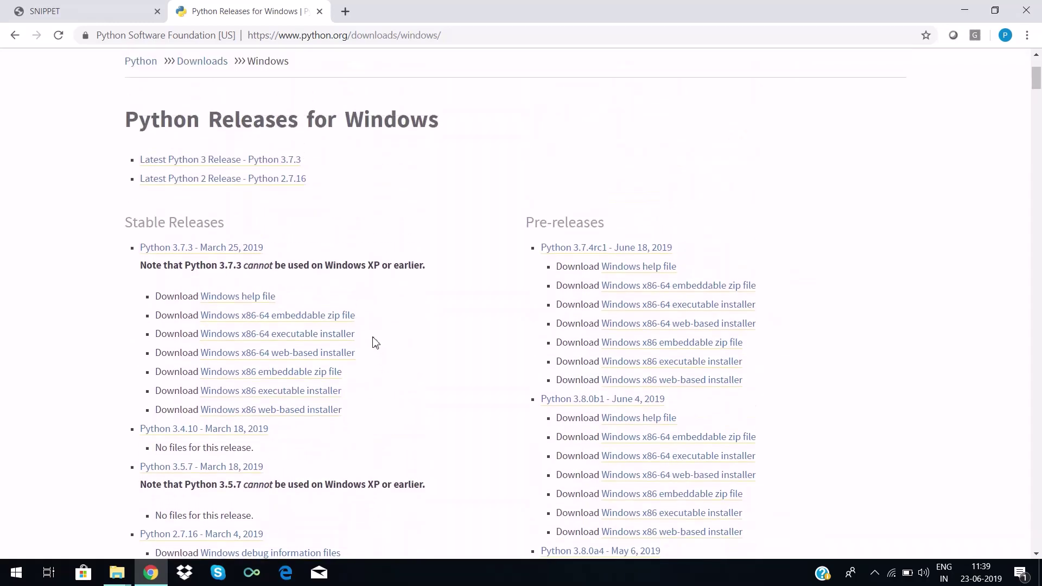
Step: Download the Windows x86-64 executable installer for Python 3.7.3 and install it with default settings, adding Python 3.7 to PATH
left_click(299, 338)
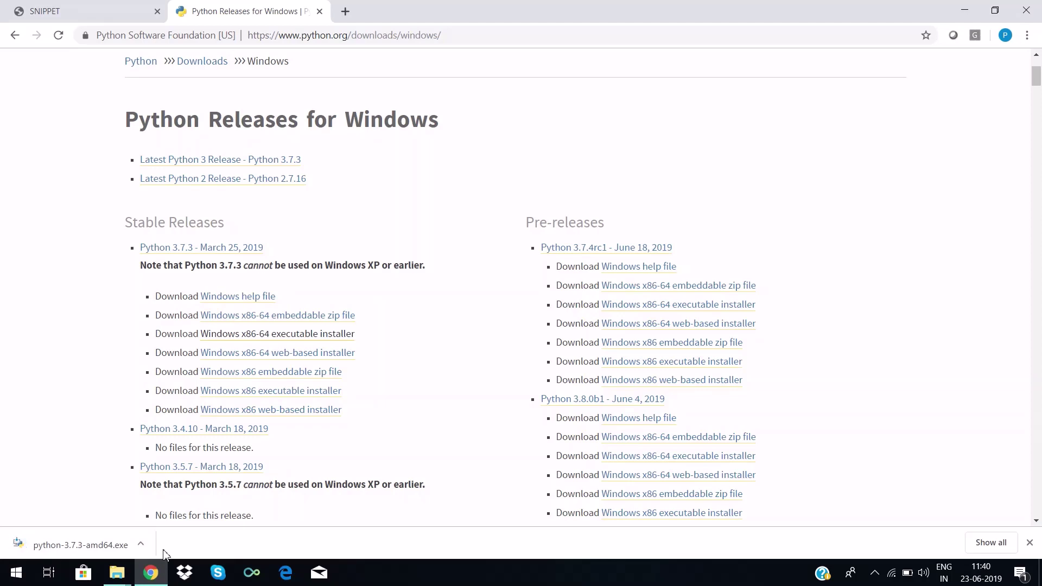
left_click(100, 547)
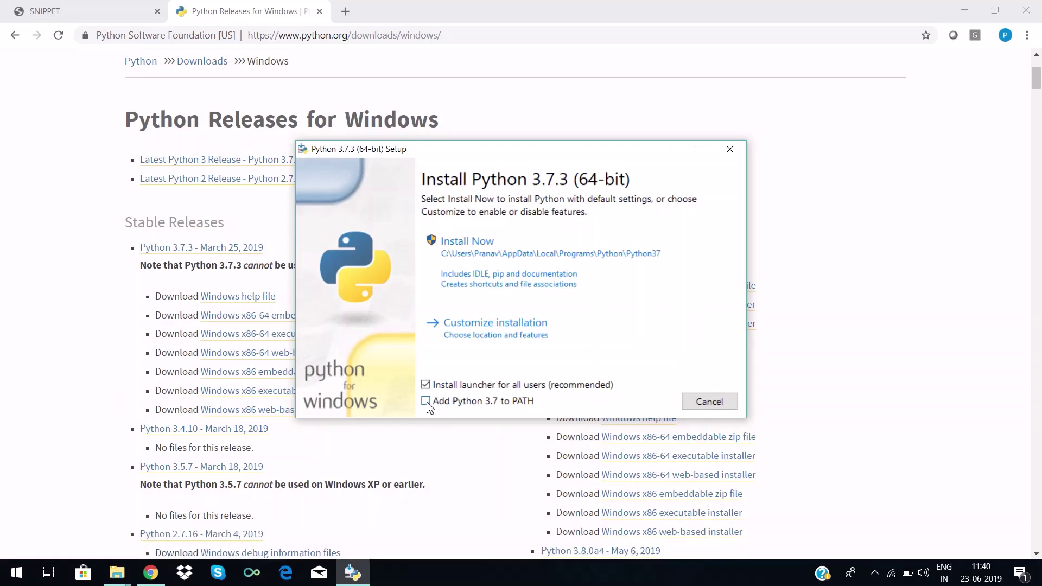
left_click(427, 403)
left_click(497, 258)
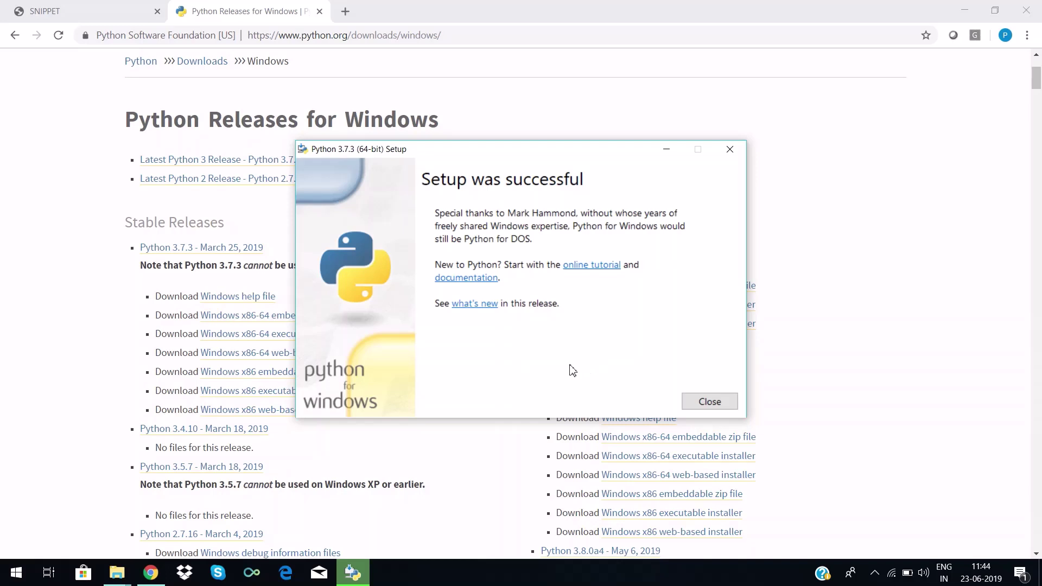
left_click(710, 401)
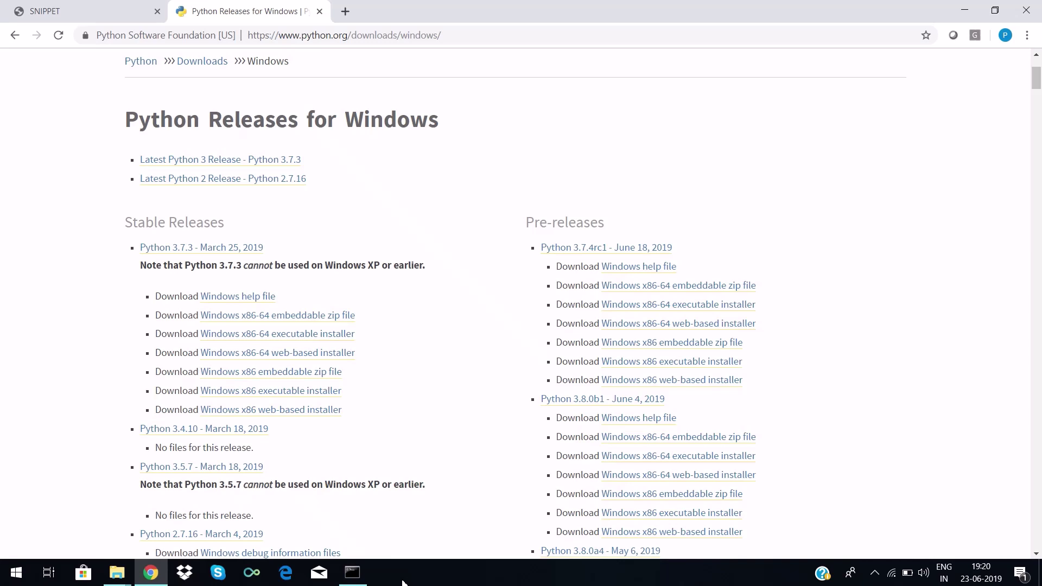
Step: Open Command Prompt and run the python command to start the Python shell
left_click(17, 573)
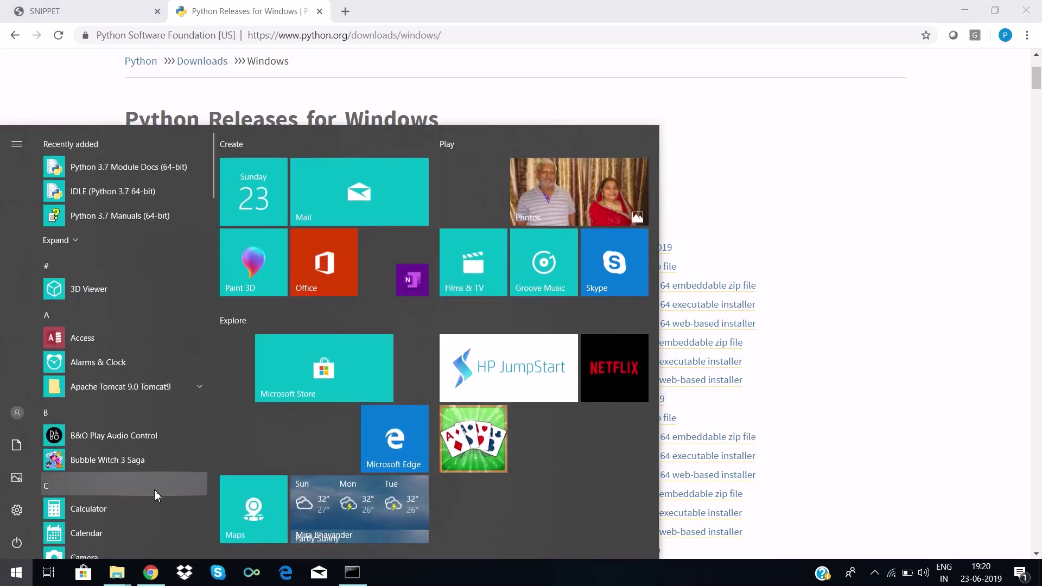
type("cm")
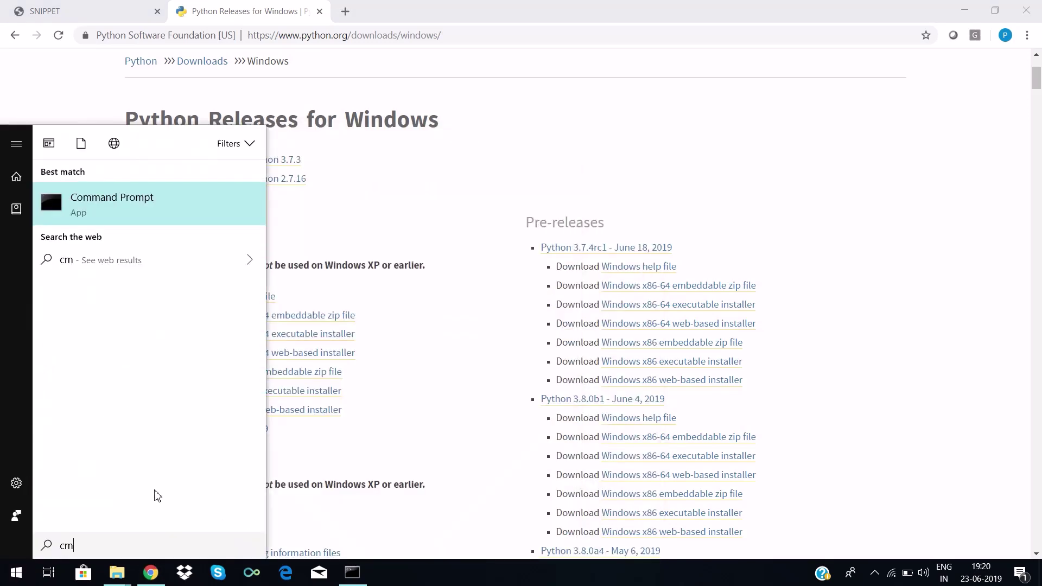
type("d")
left_click(169, 220)
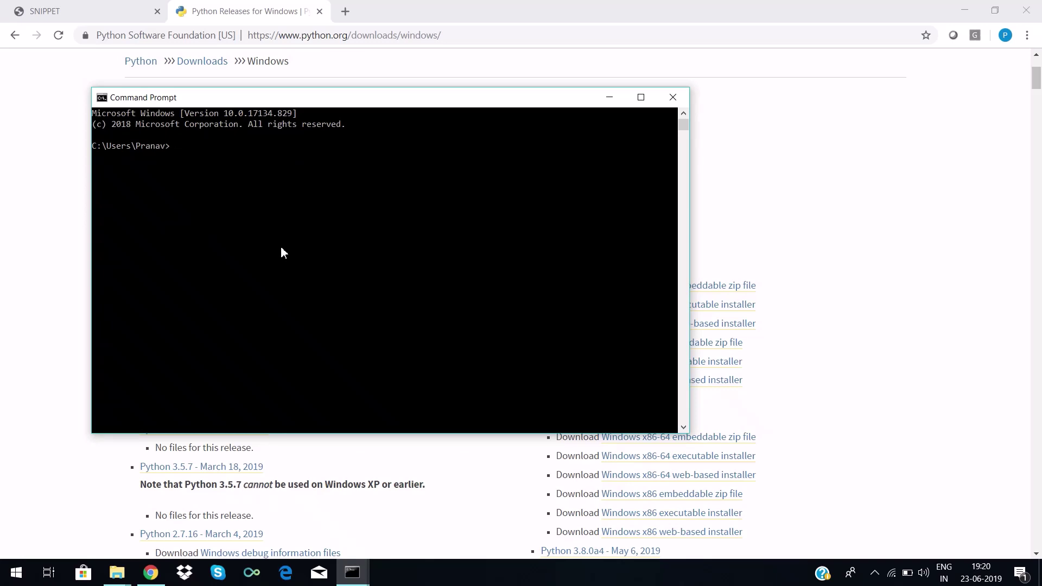
type("python")
key("Return")
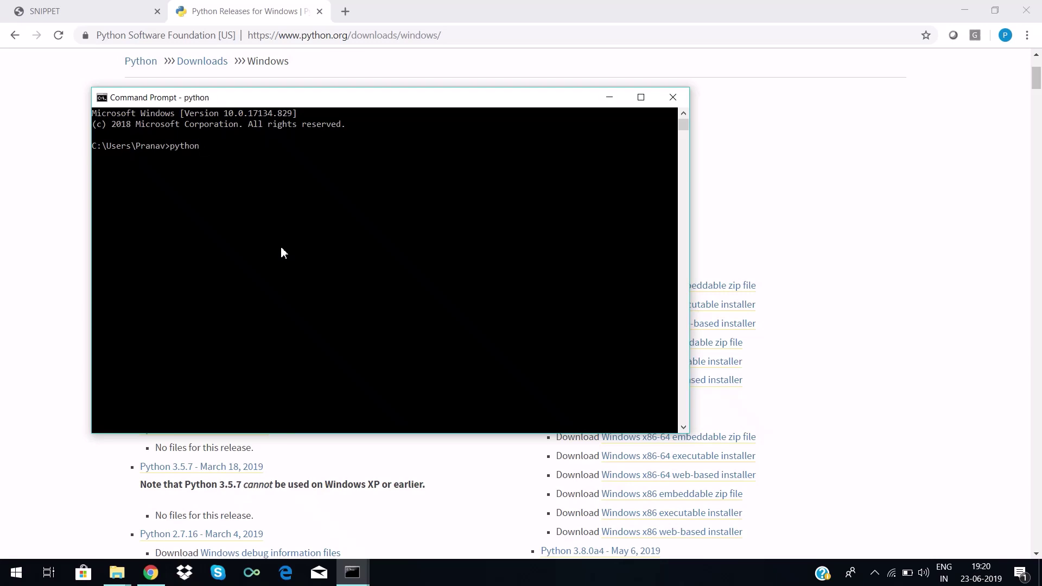